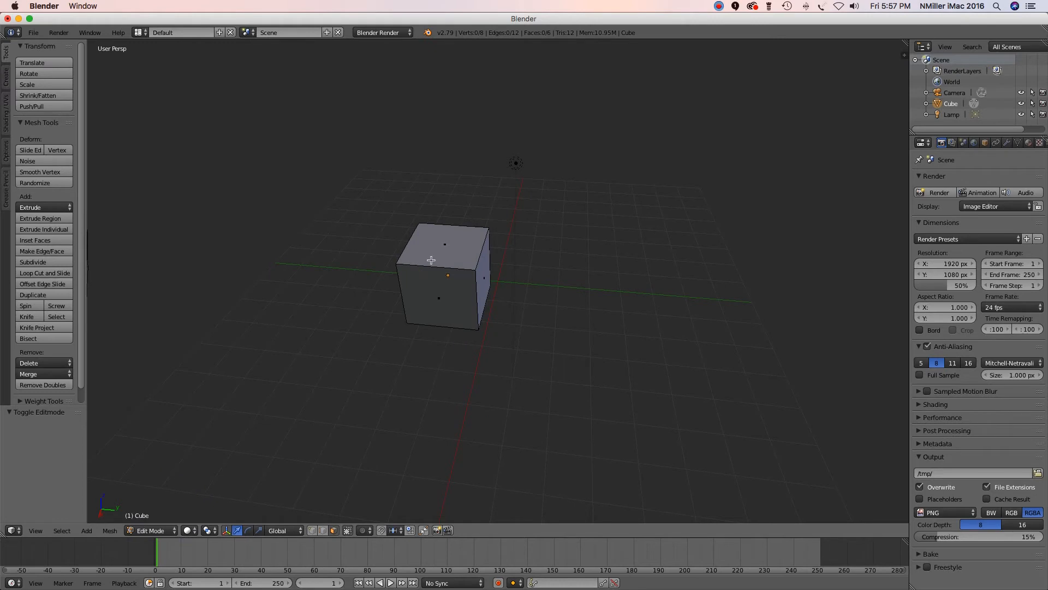
Add a single loop cut through the middle of the cube, dividing its top face into two halves.
key("ctrl+r")
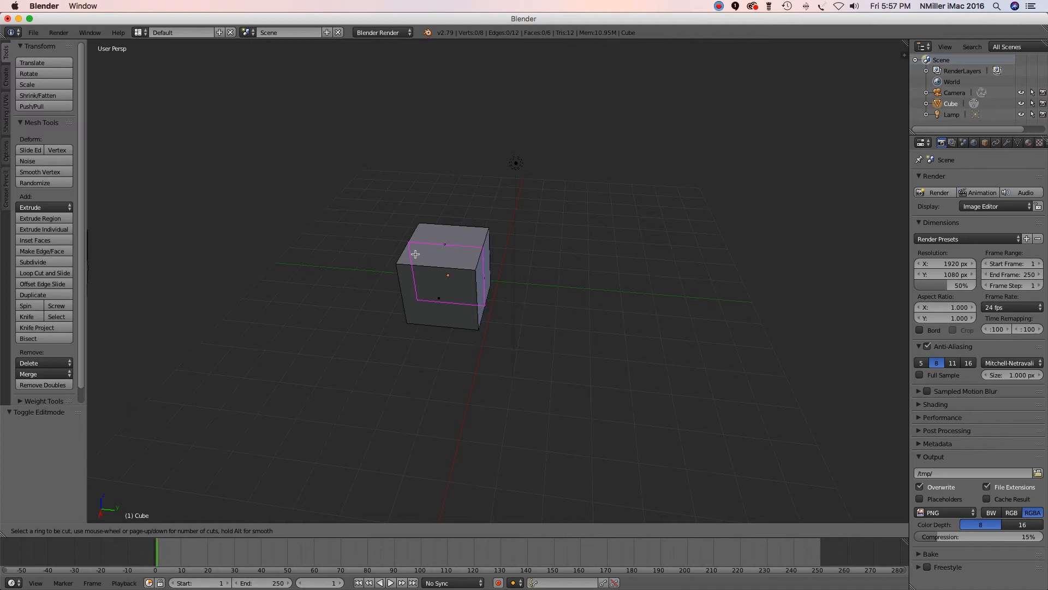
left_click(472, 263)
left_click(472, 264)
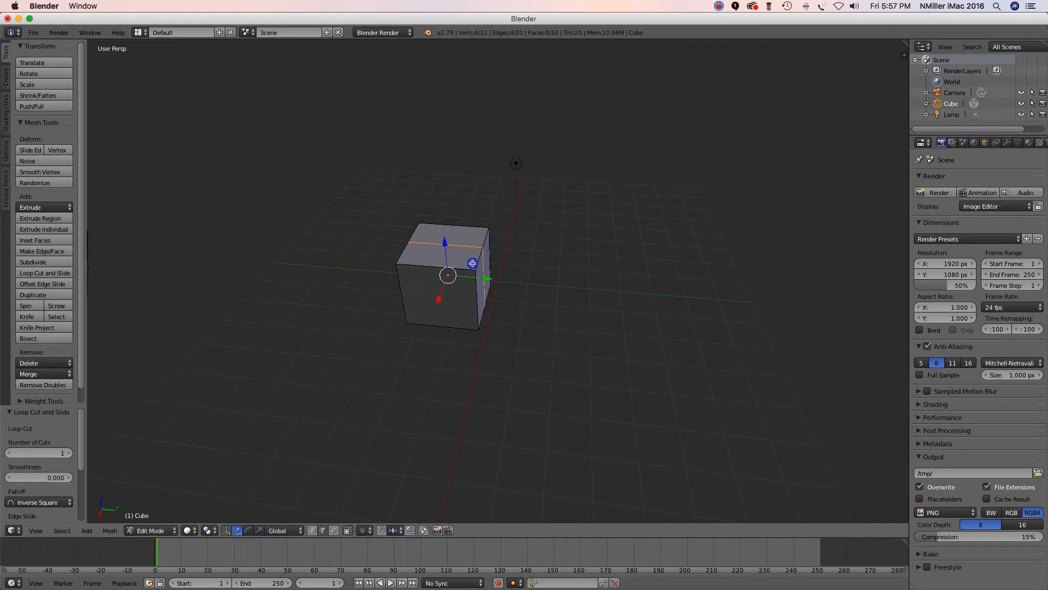
Switch to face selection and select one half of the cube's split side face, followed by one half of its top face.
middle_click_drag(473, 264, 436, 255)
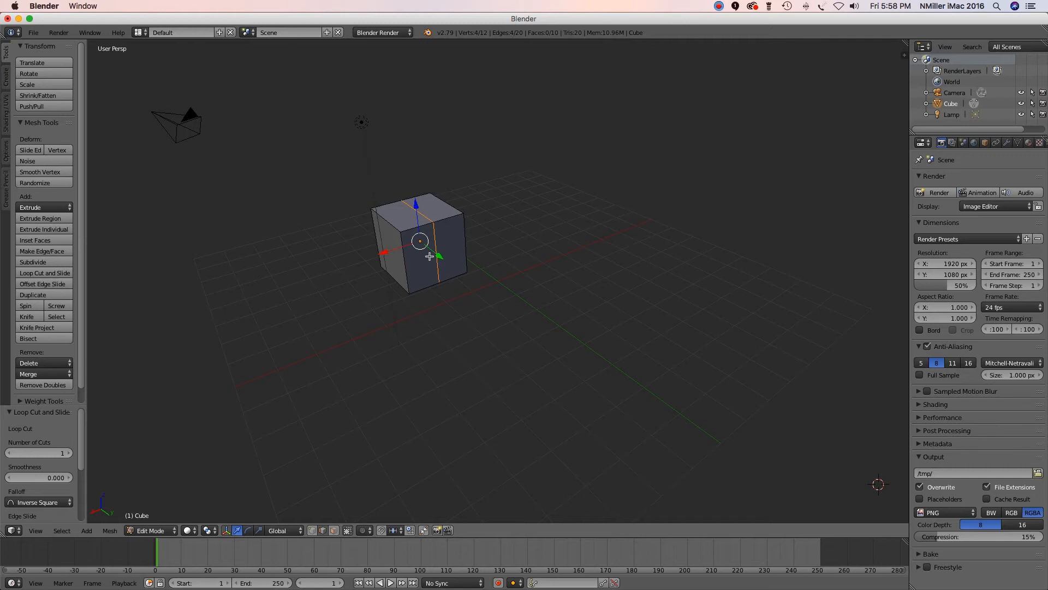
right_click(430, 256)
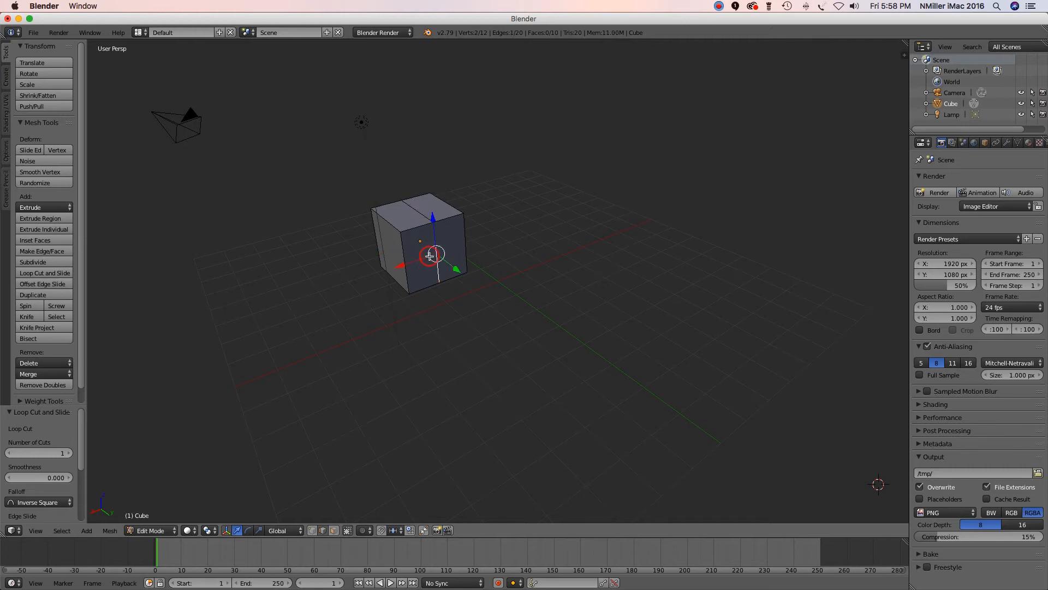
right_click(418, 259)
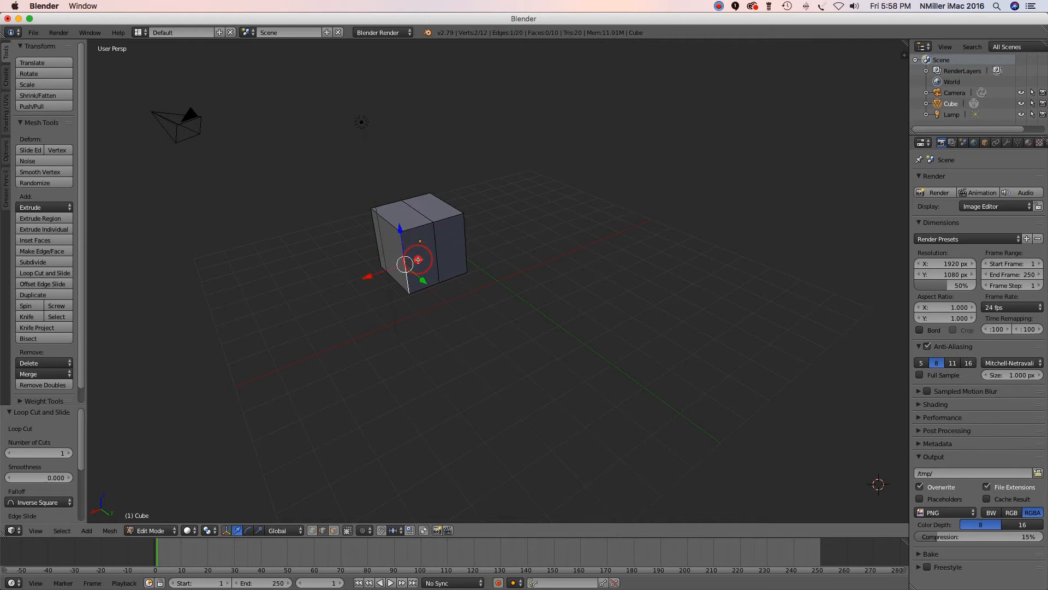
left_click(334, 530)
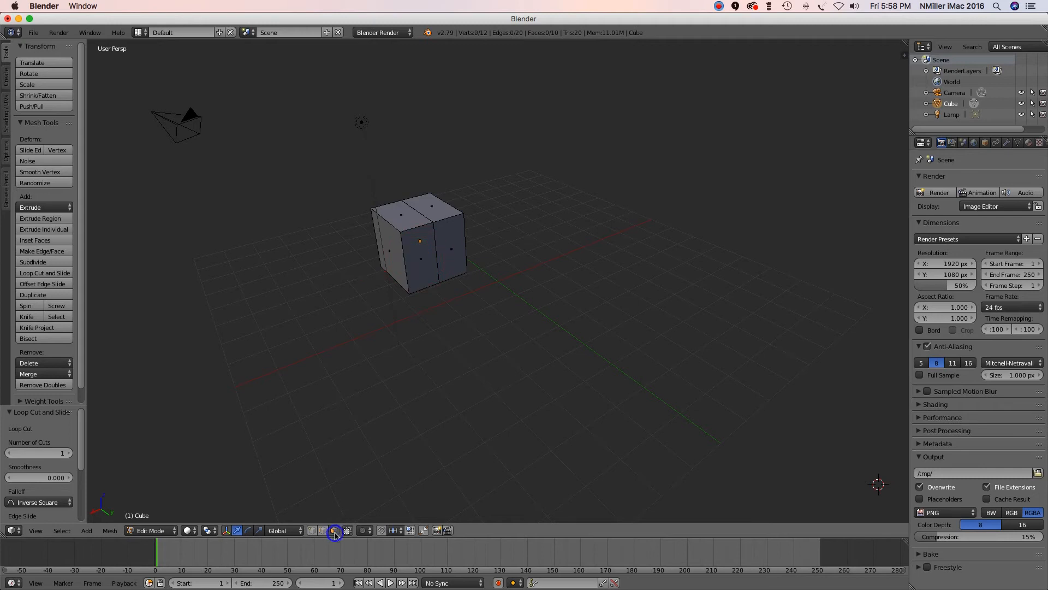
right_click(422, 256)
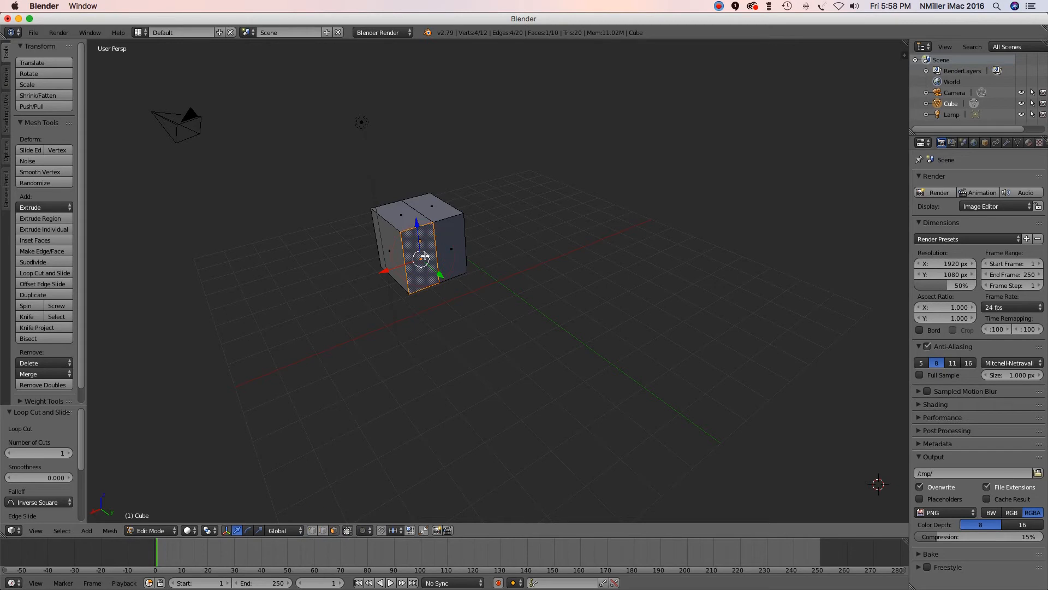
left_click(459, 217)
middle_click_drag(437, 210, 430, 223)
right_click(429, 223)
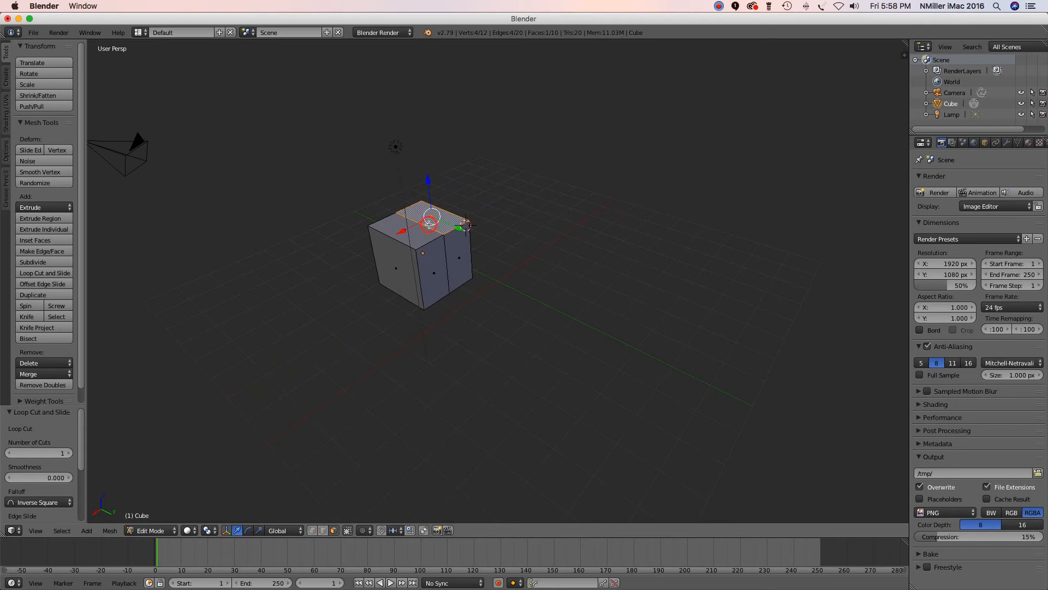
Add a second loop cut parallel to the first, through about the middle of one of the cube's halves.
middle_click_drag(452, 257, 470, 258)
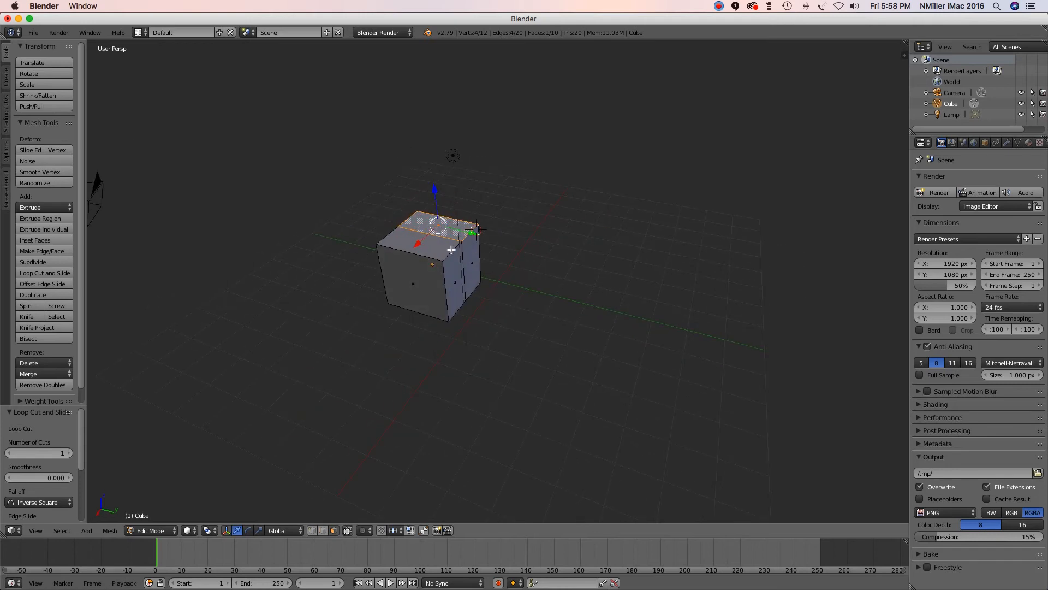
key("ctrl+r")
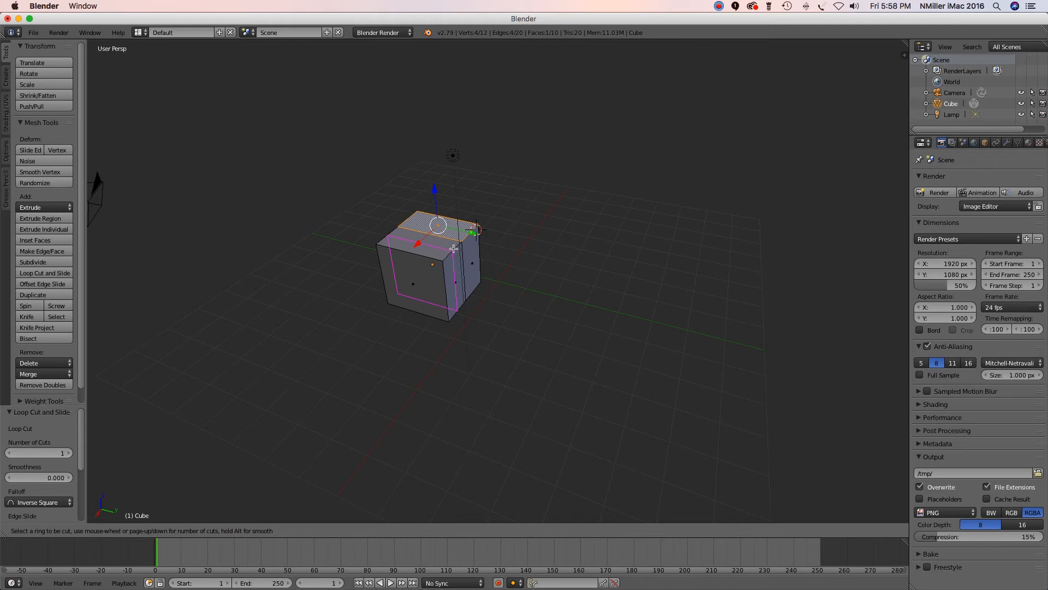
left_click(454, 249)
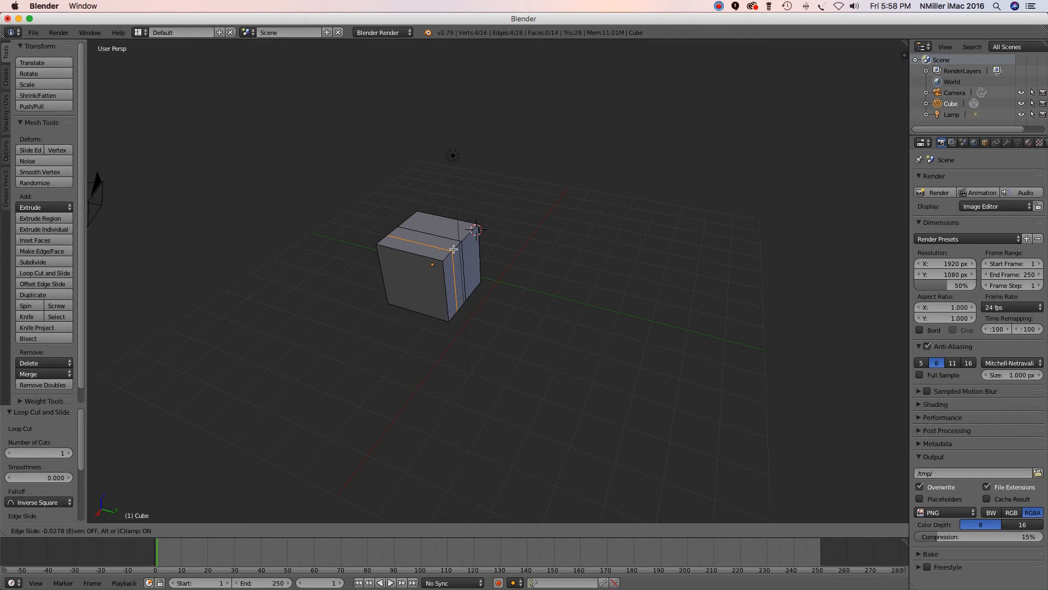
left_click(454, 249)
Extrude the narrow corner face beside the new loop freely outward and down, by about X 0.336, Y 1.178, Z -1.103.
middle_click_drag(446, 302, 405, 276)
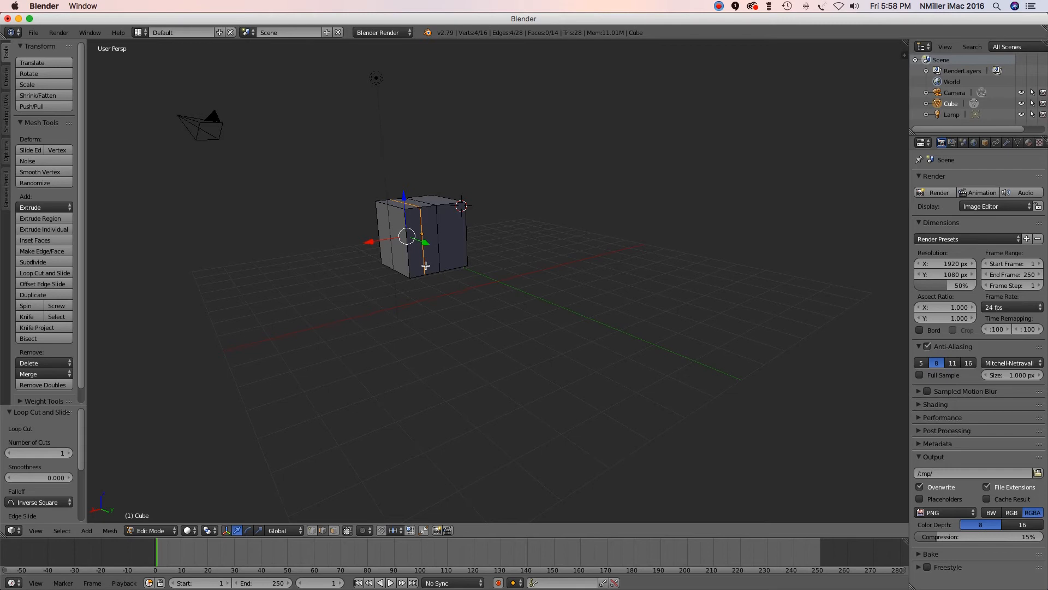
middle_click_drag(423, 263, 443, 286)
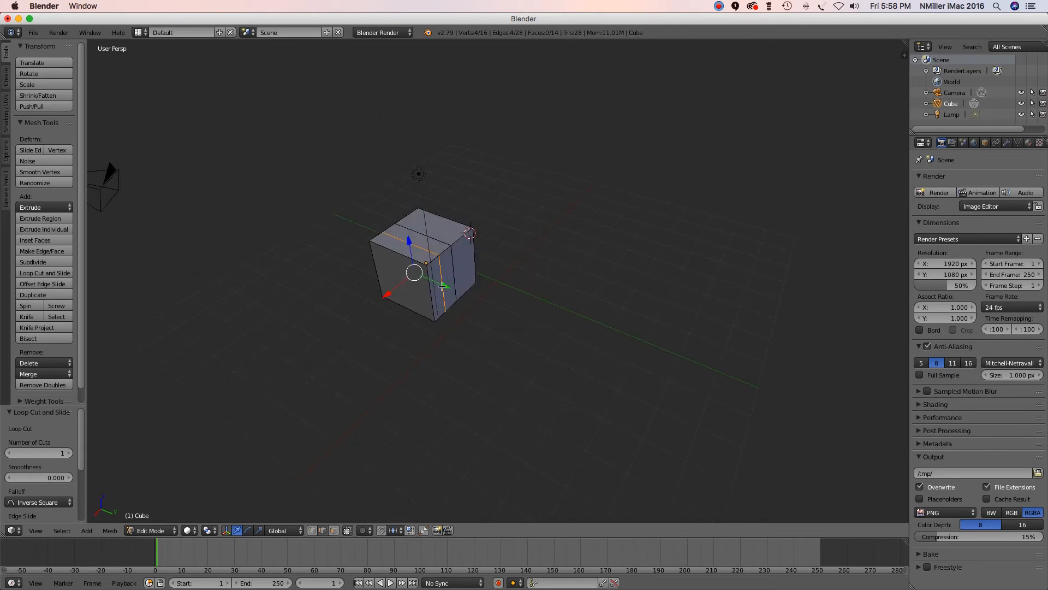
right_click(441, 288)
right_click(436, 291)
left_click(334, 530)
right_click(441, 300)
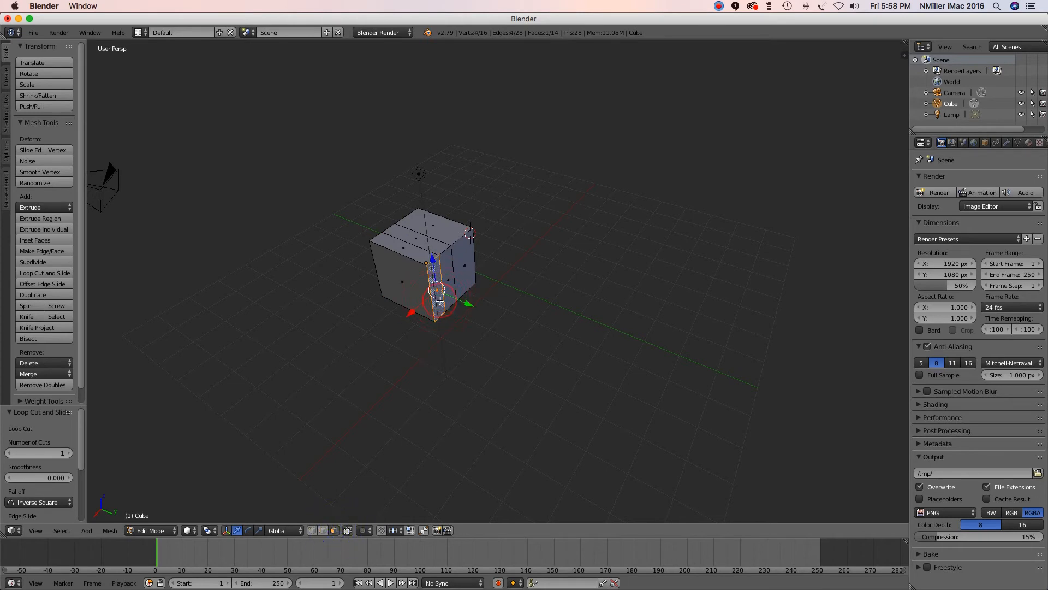
key("e")
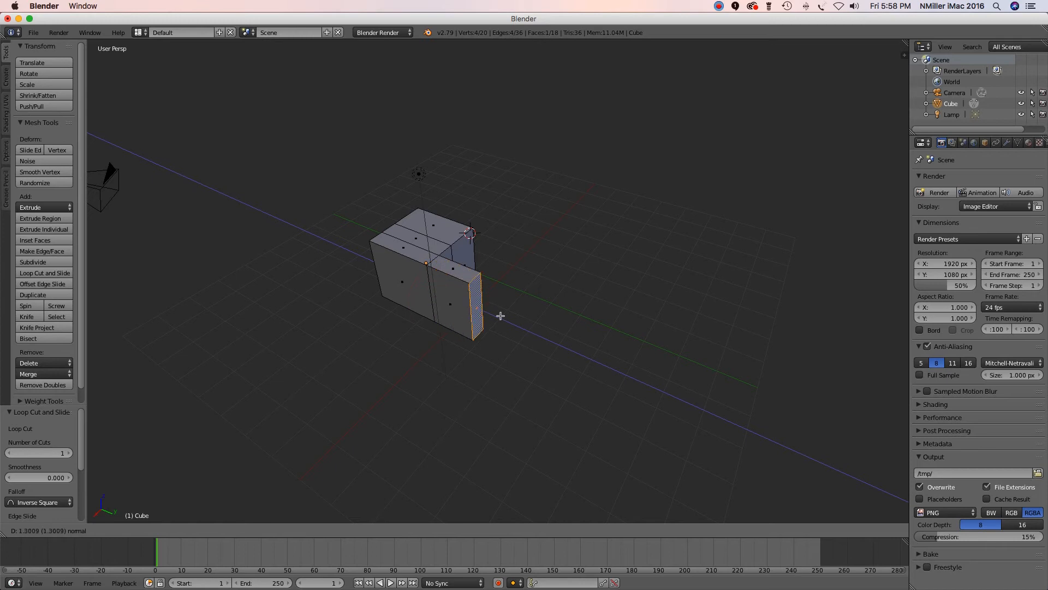
middle_click(498, 317)
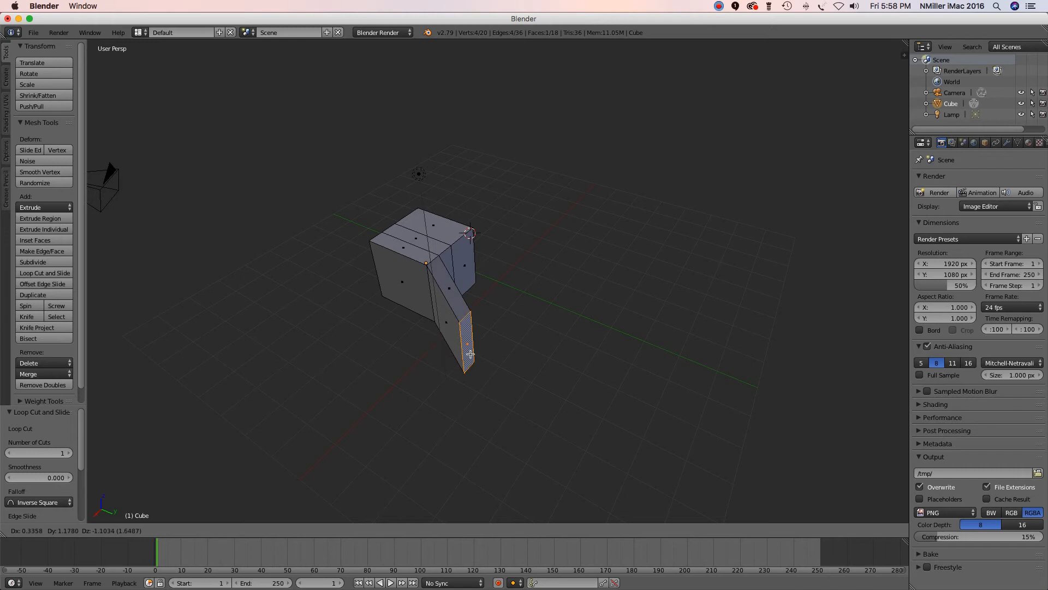
left_click(470, 354)
Raise the extruded end face about 1.605 along the Z axis so the arm angles upward.
middle_click_drag(530, 346, 412, 393)
middle_click_drag(457, 315, 513, 218)
middle_click_drag(401, 382, 465, 351)
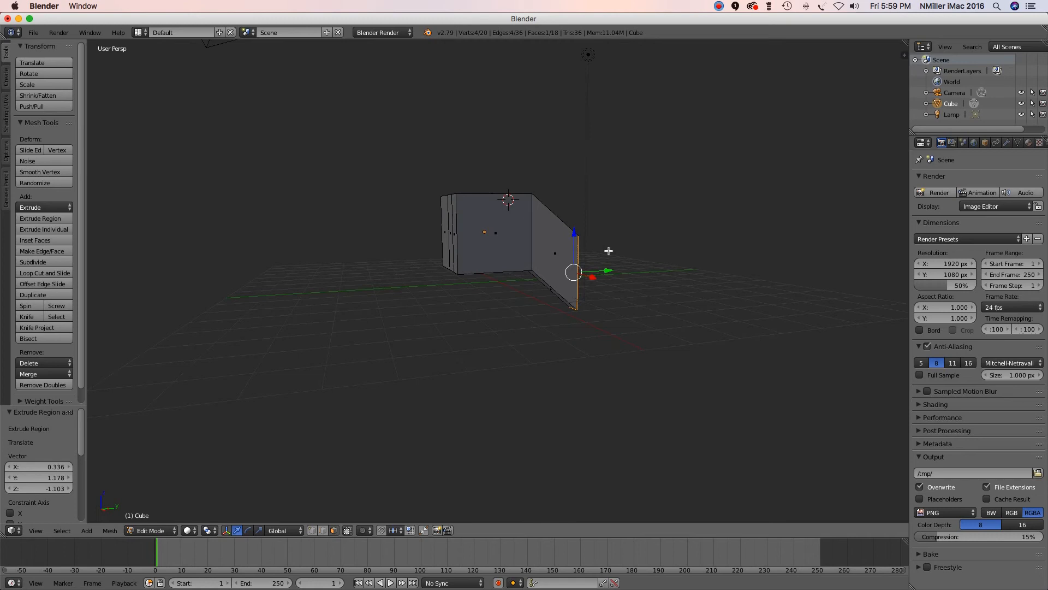
left_click_drag(573, 226, 583, 169)
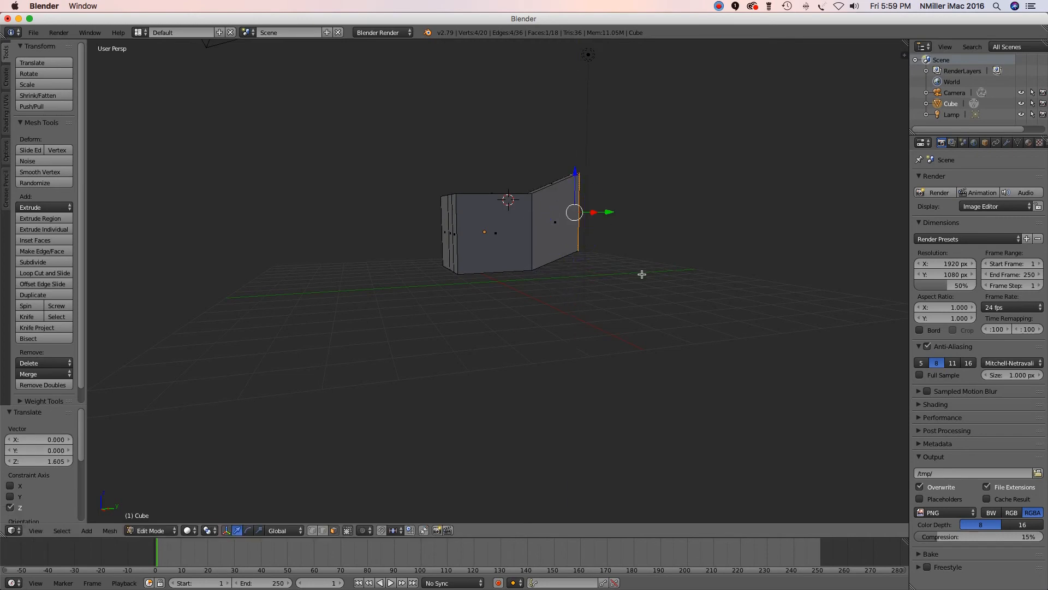
Examine the angled extrusion from several sides and select the large undivided face on the cube's opposite side.
middle_click_drag(639, 241, 536, 271)
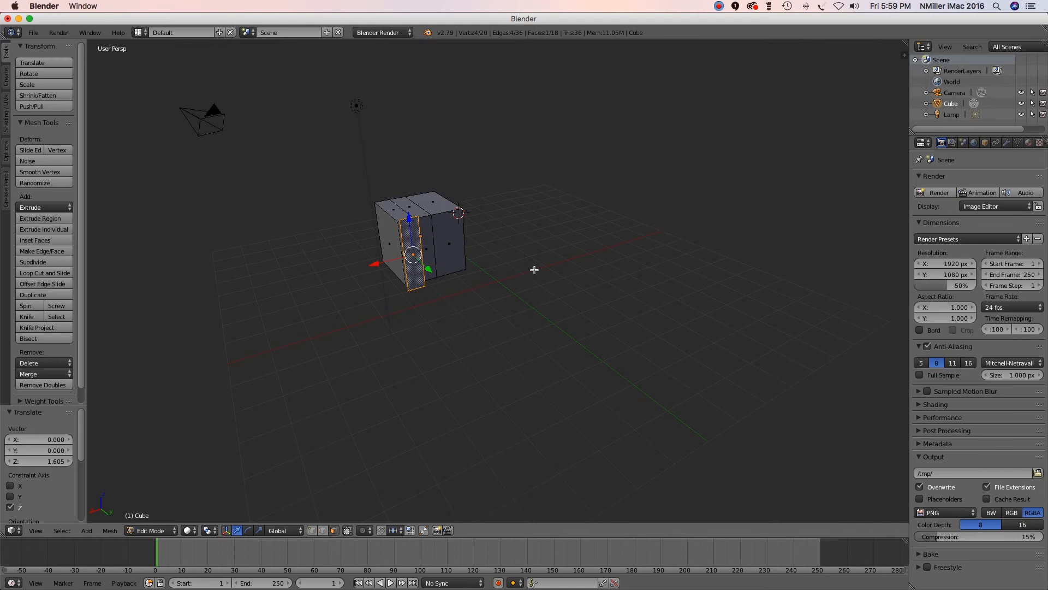
middle_click_drag(481, 288, 499, 295)
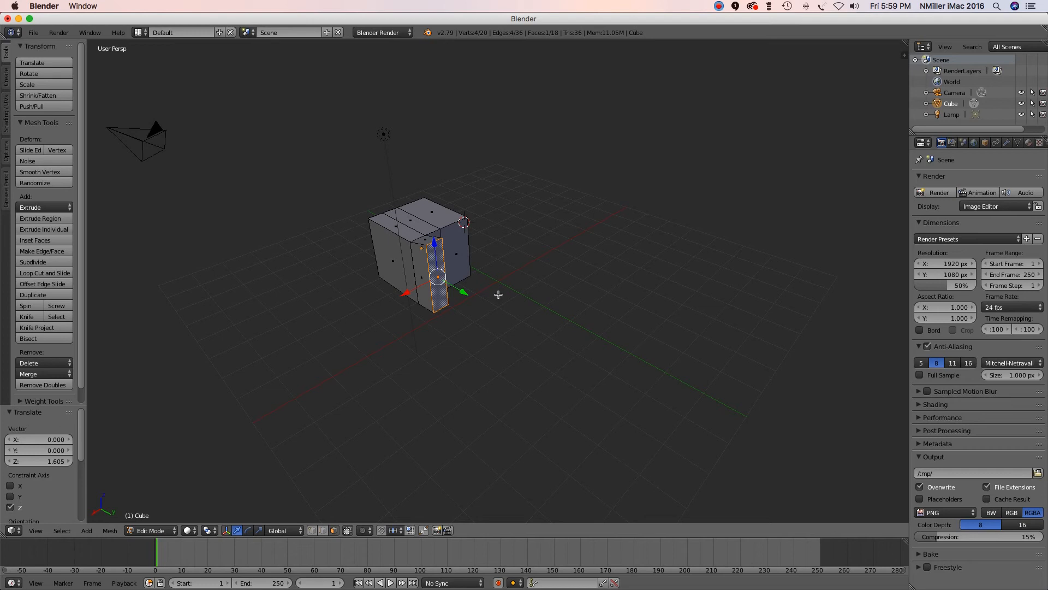
middle_click_drag(498, 294, 460, 282)
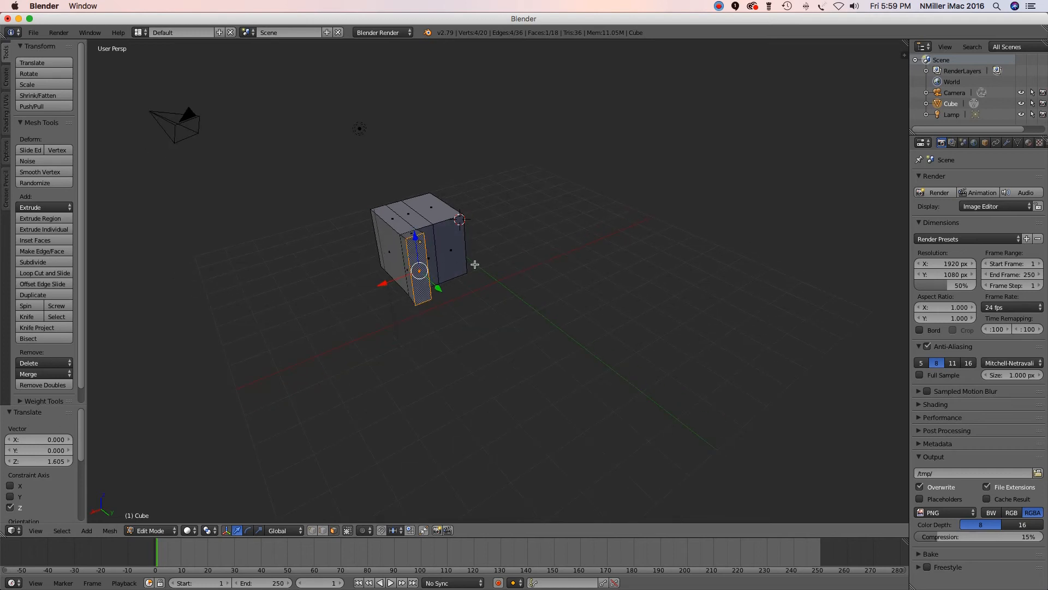
middle_click_drag(467, 277, 554, 288)
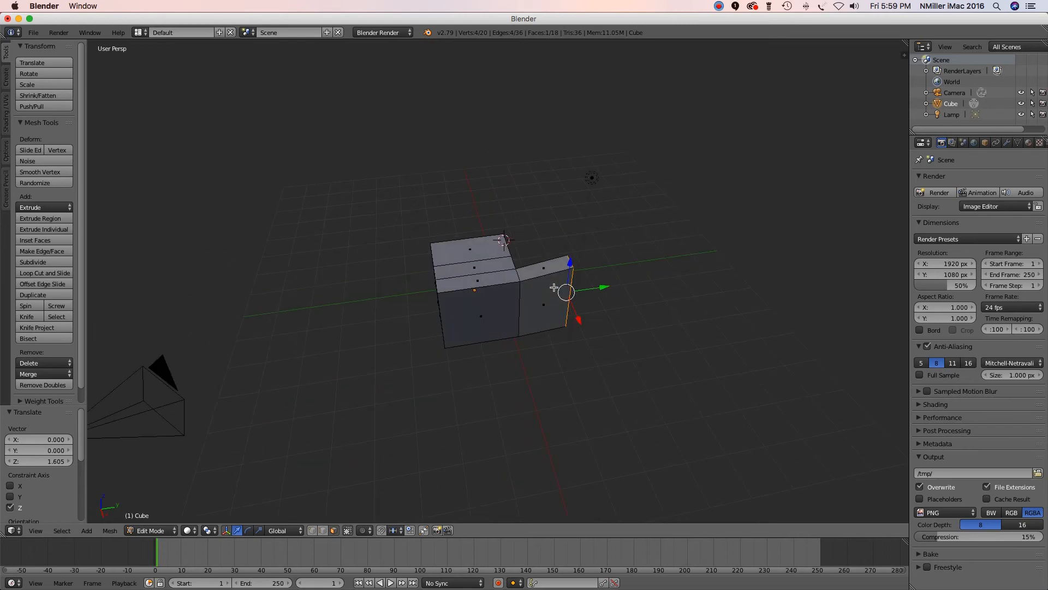
middle_click_drag(634, 306, 458, 346)
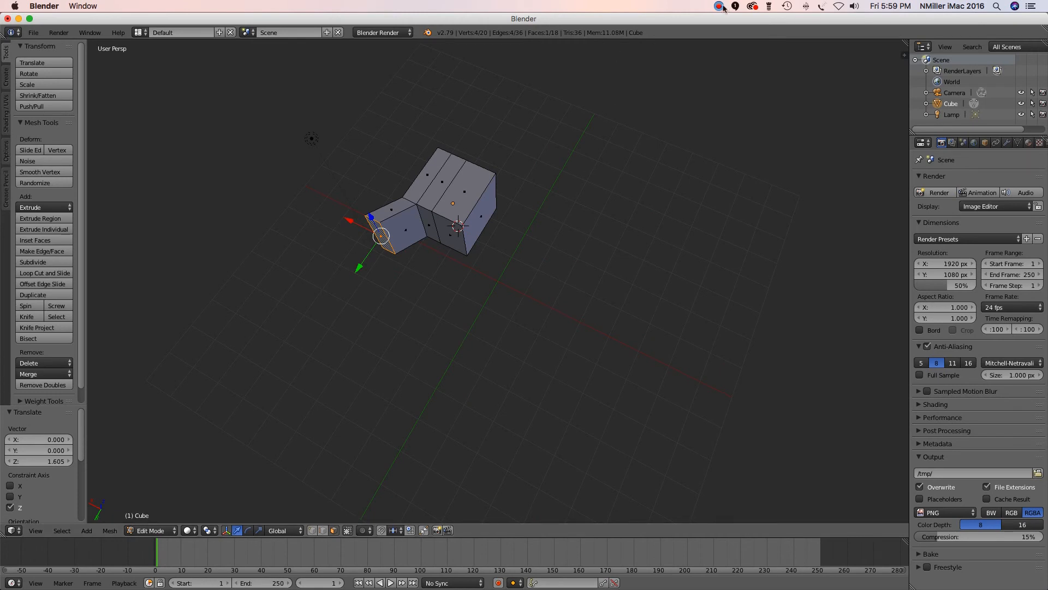
middle_click_drag(477, 255, 404, 233)
left_click(521, 224)
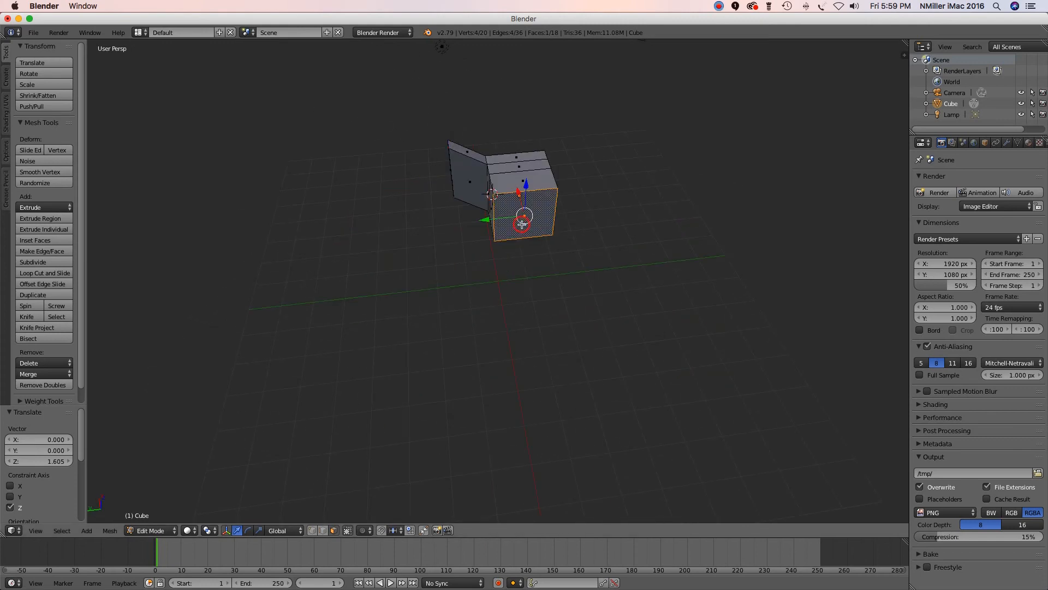
middle_click_drag(580, 231, 589, 266)
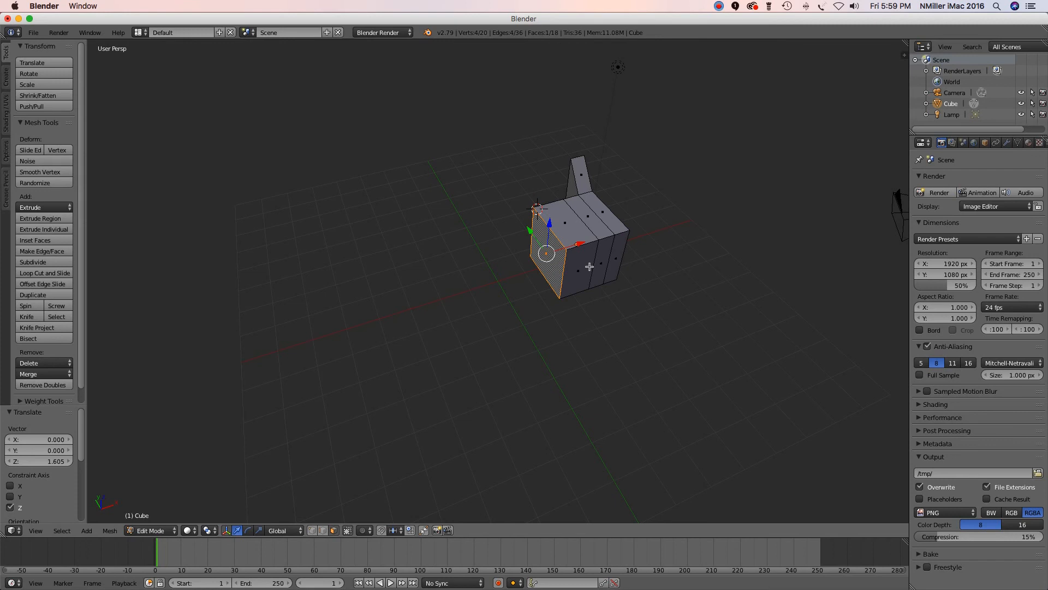
Clear the selection and add a loop cut crossing the existing ones, slid about 0.48 toward the side away from the extruded arm.
key("ctrl+e")
left_click(603, 205)
left_click(603, 205)
key("a")
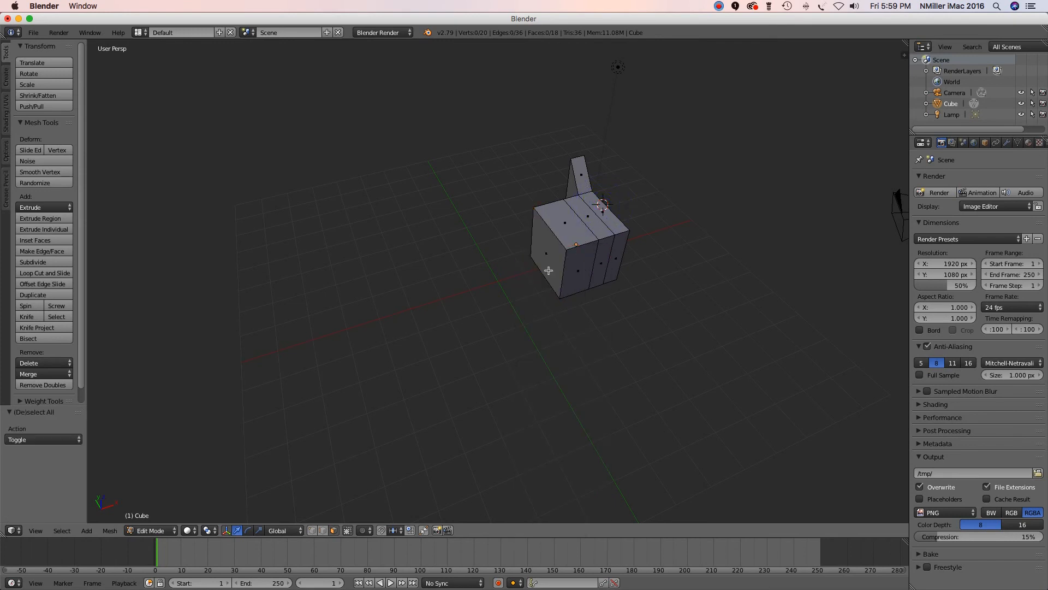
key("ctrl+r")
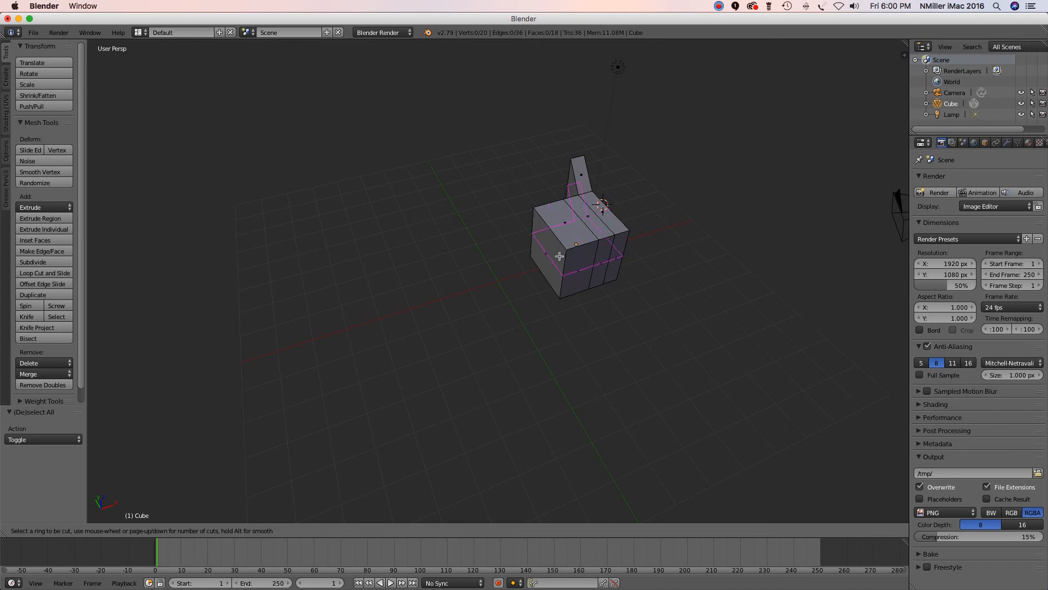
left_click(544, 263)
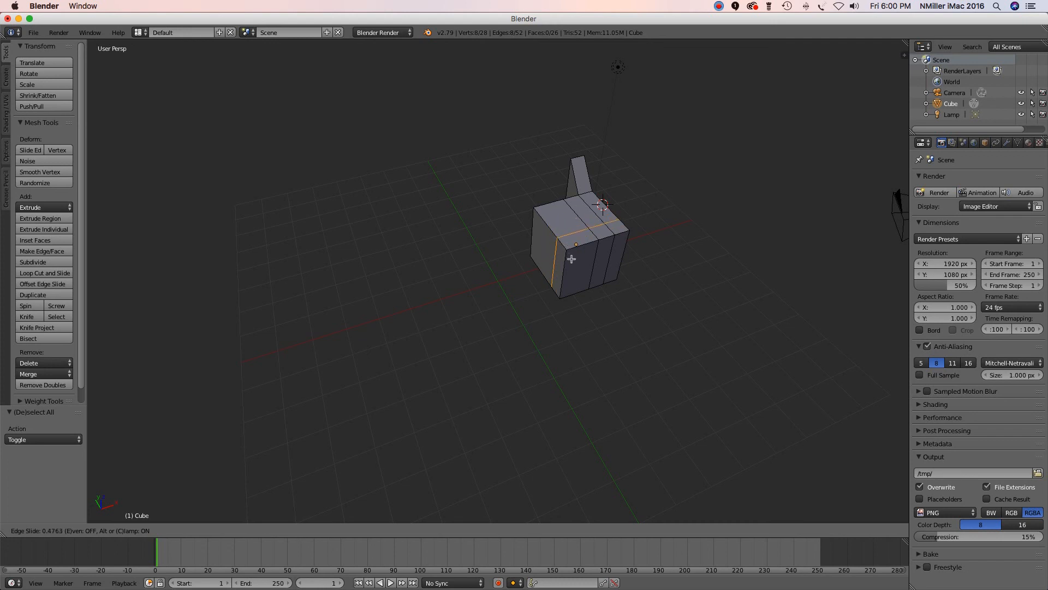
left_click(572, 259)
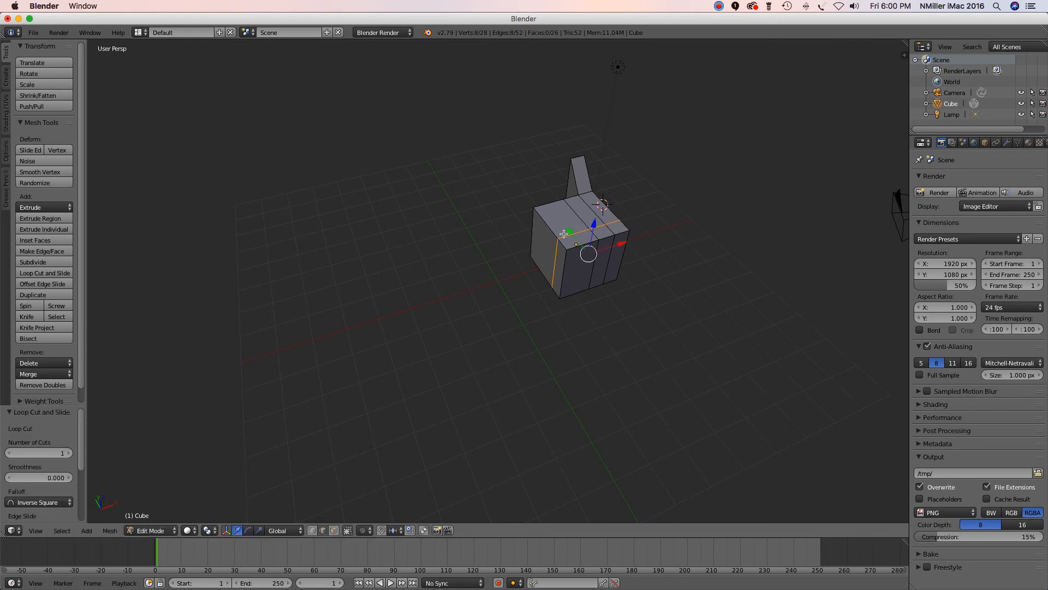
mouse_move(564, 239)
middle_mouse_down()
mouse_move(579, 238)
mouse_move(568, 234)
middle_mouse_up()
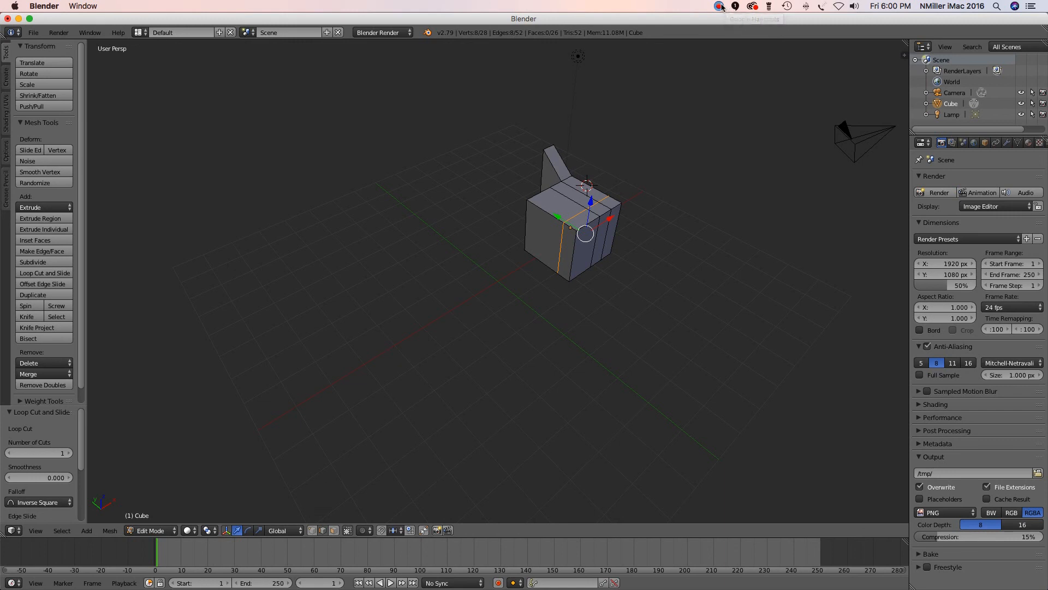
left_click(720, 7)
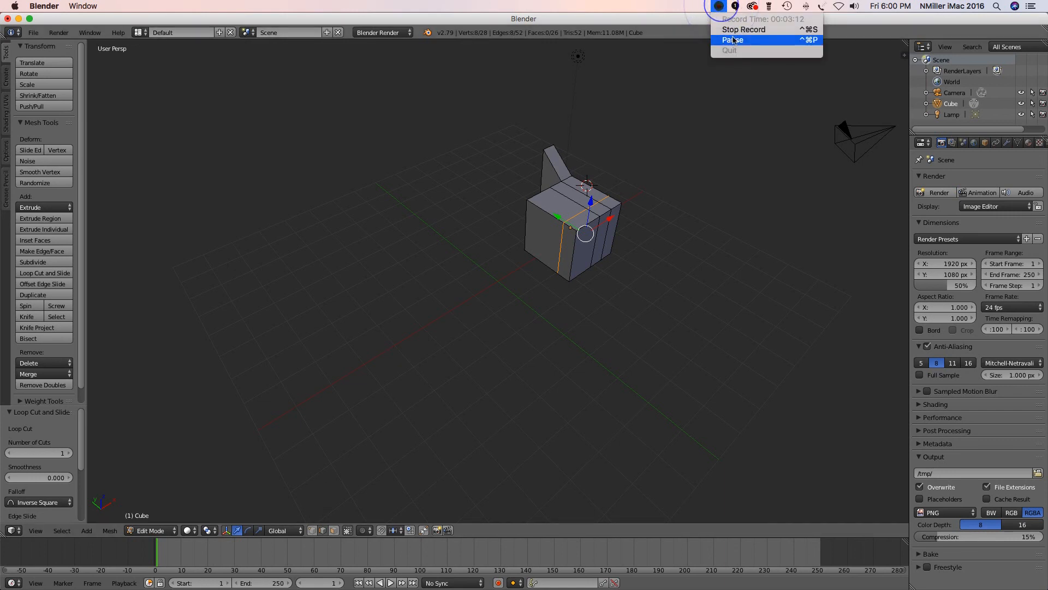